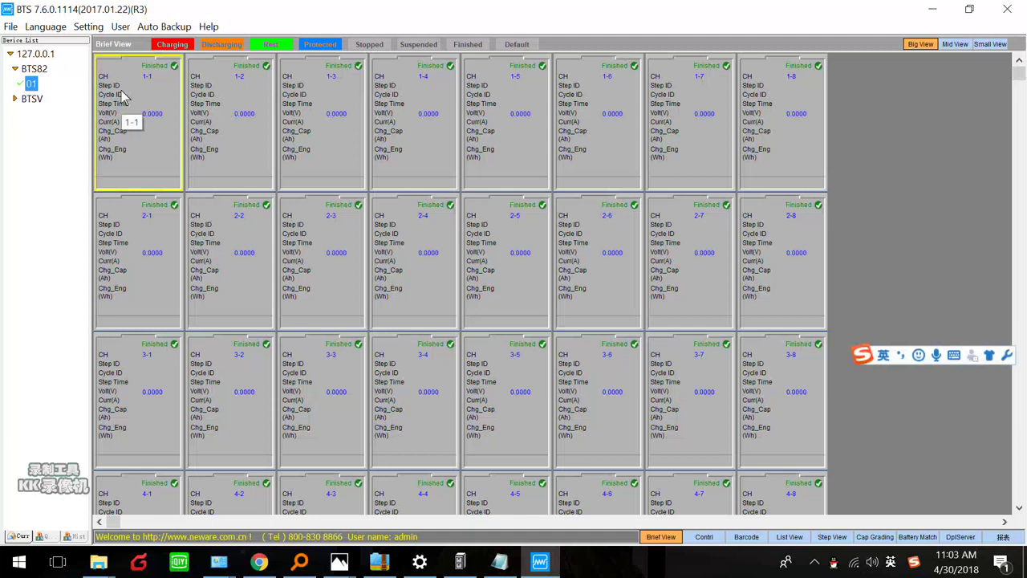
Open the Single Start dialog for channel 1-1 to show its six-step program.
{"action": "right_click", "coordinate": [122, 96]}
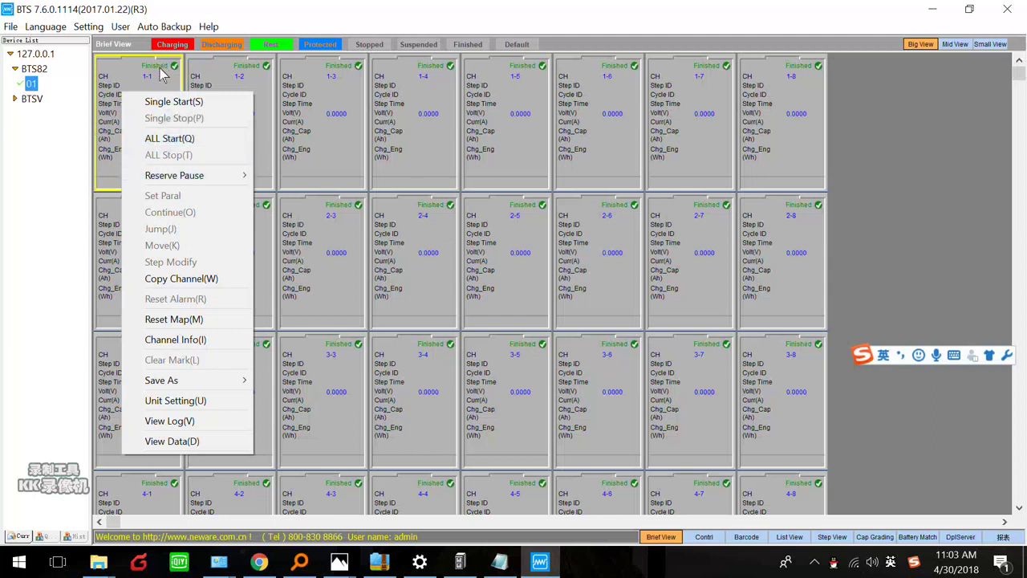
{"action": "left_click", "coordinate": [174, 105]}
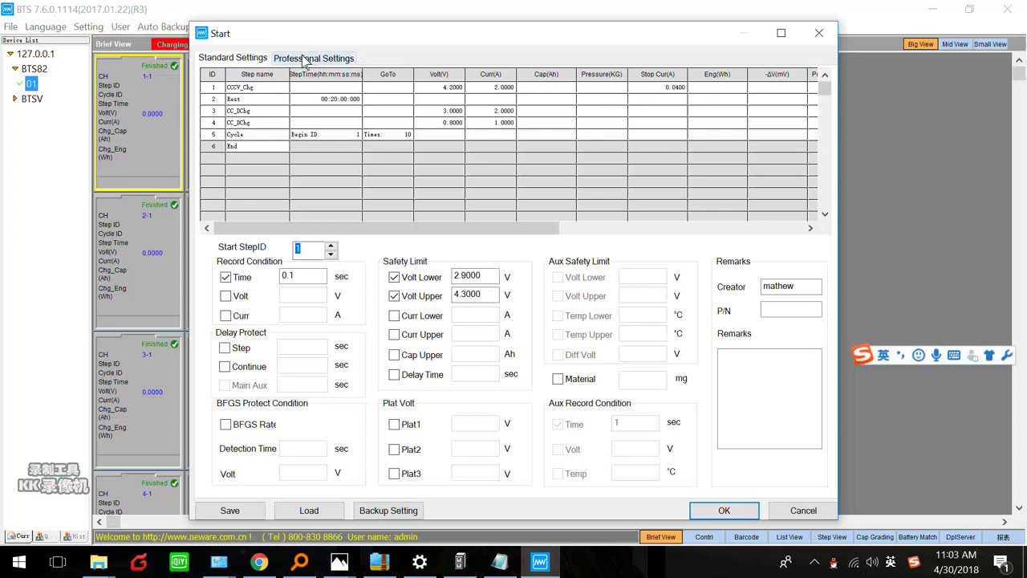
Change step 1 from CCCV charge to a Rest step with StepTime 00:03:00:000.
{"action": "left_click", "coordinate": [265, 90]}
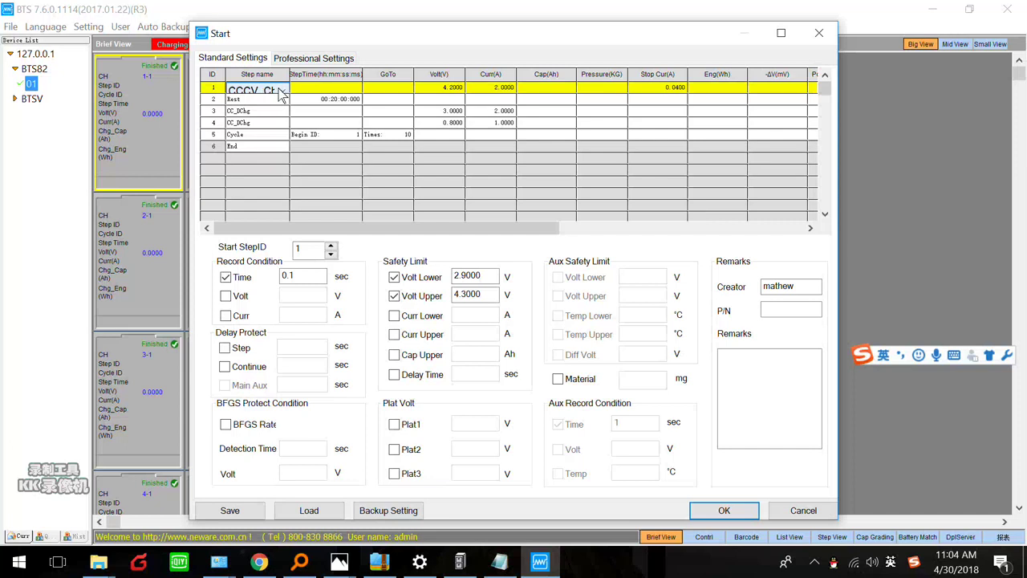
{"action": "left_click", "coordinate": [281, 92]}
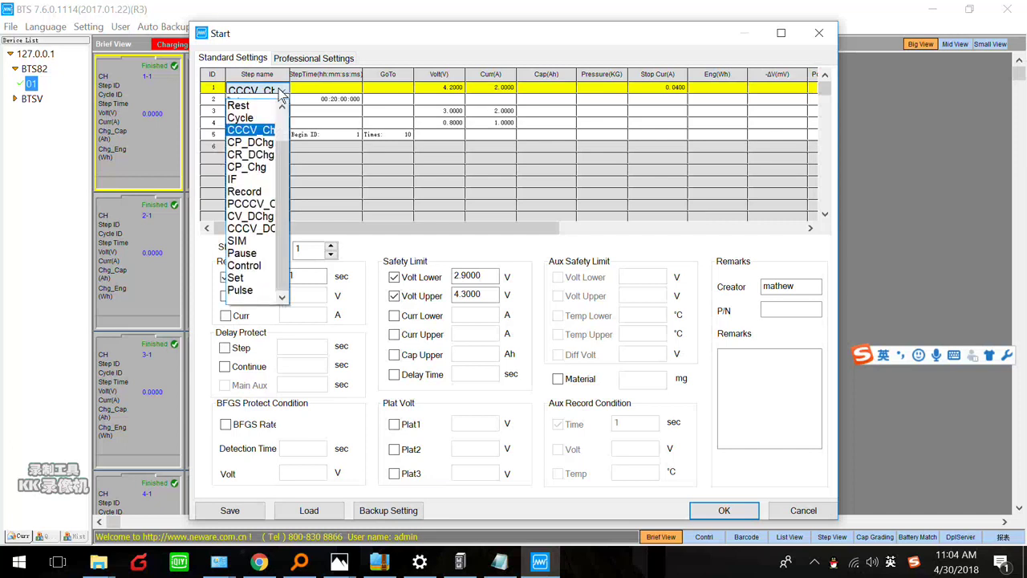
{"action": "left_click", "coordinate": [242, 105]}
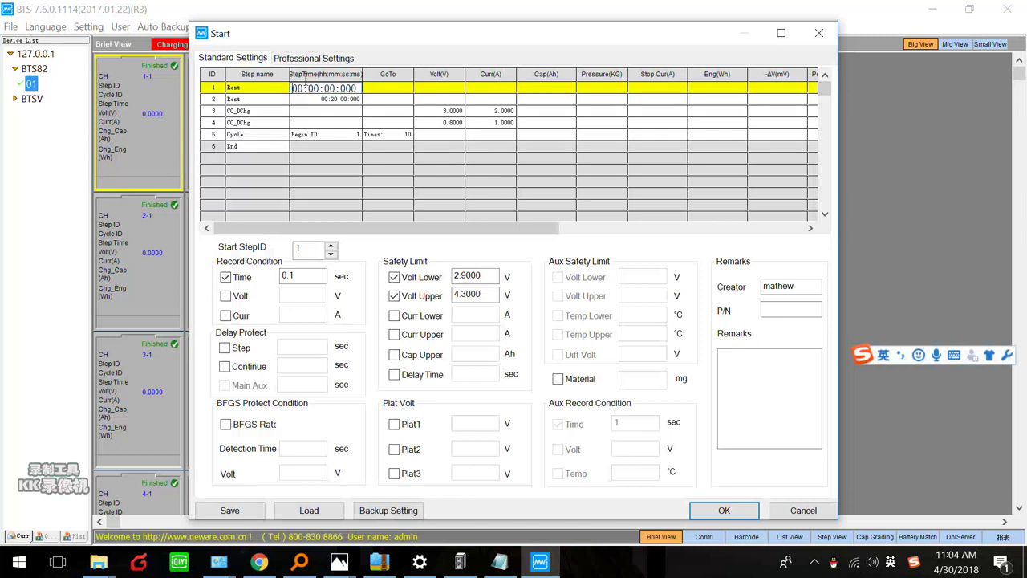
{"action": "left_click", "coordinate": [313, 85]}
{"action": "type", "text": "3"}
{"action": "left_click", "coordinate": [251, 103]}
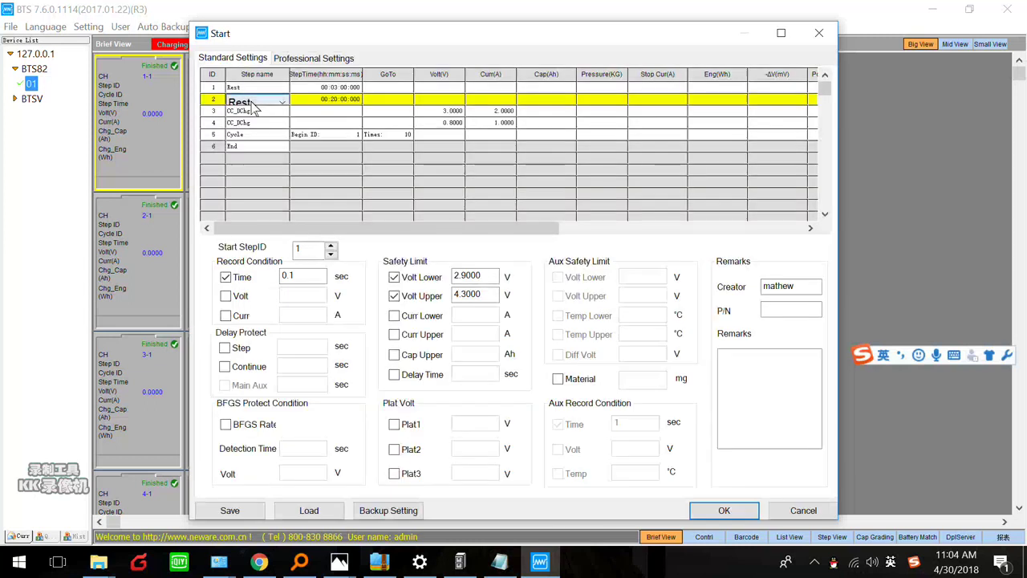
Set step 2 to CC_DChg with a 3.0000 V cut-off and 1.0000 A current.
{"action": "left_click", "coordinate": [281, 103]}
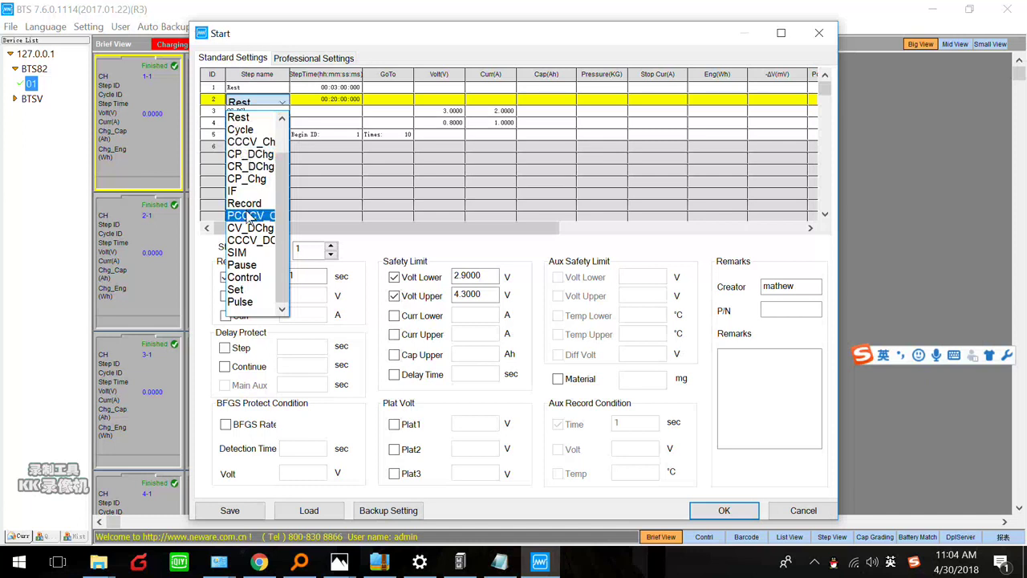
{"action": "scroll", "coordinate": [285, 174], "scroll_direction": "up", "scroll_amount": 1}
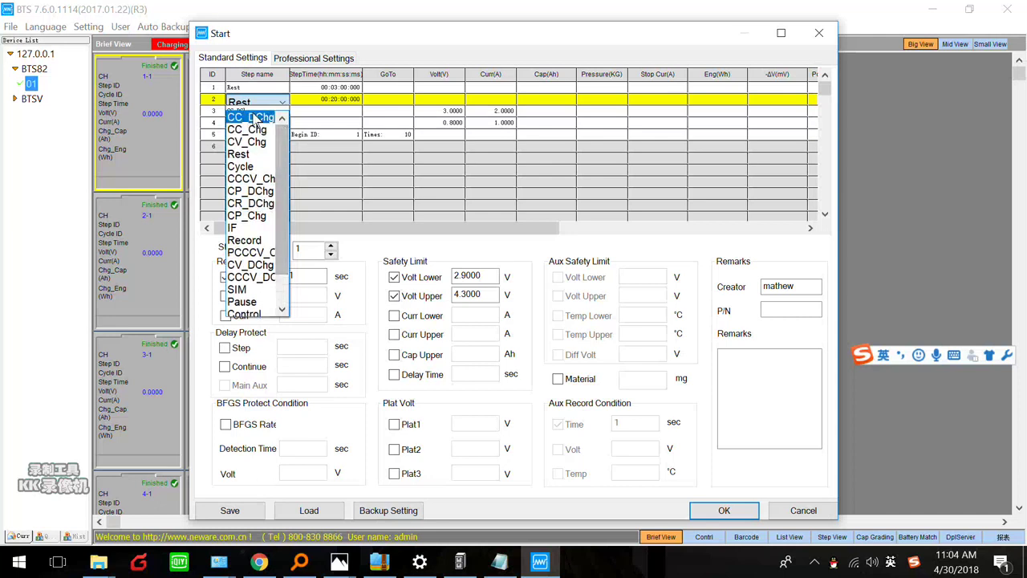
{"action": "left_click", "coordinate": [255, 118]}
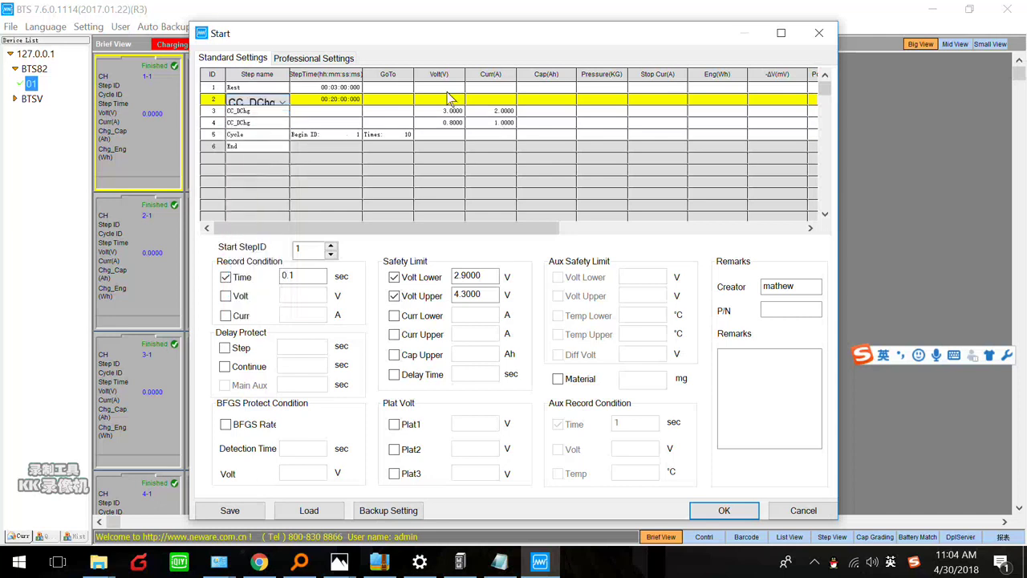
{"action": "left_click", "coordinate": [397, 97]}
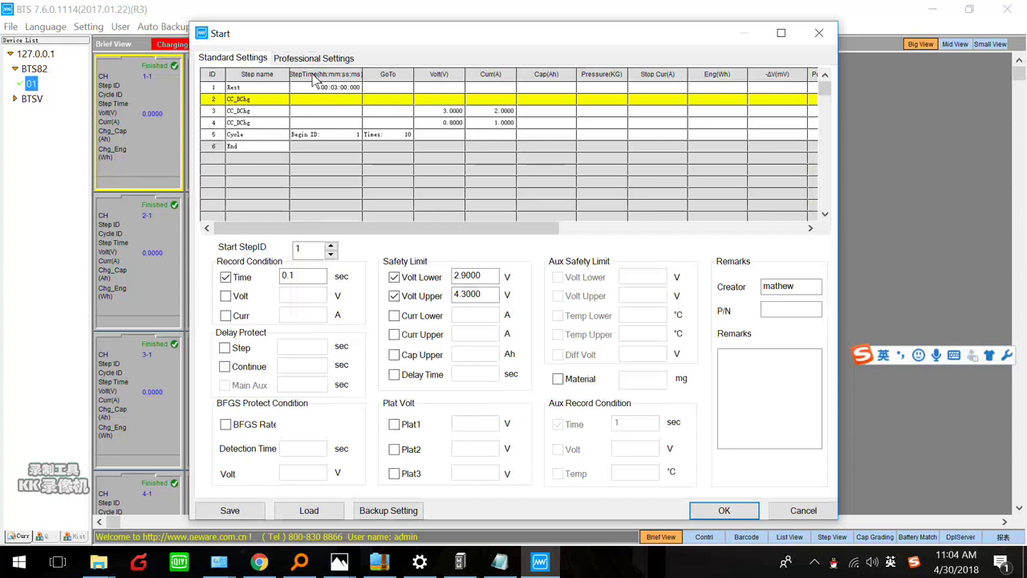
{"action": "left_click", "coordinate": [436, 95]}
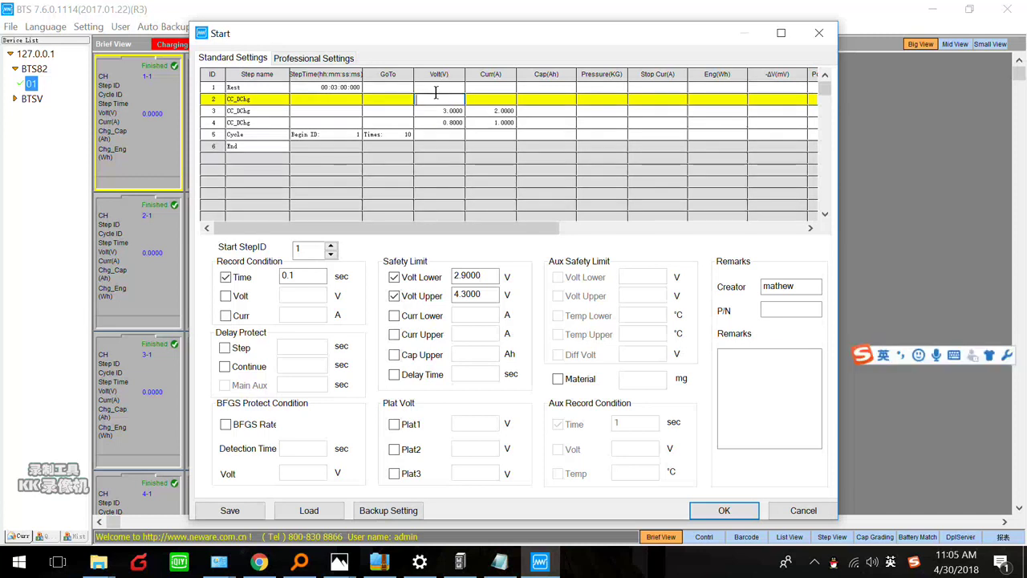
{"action": "type", "text": "3.0"}
{"action": "left_click", "coordinate": [333, 97]}
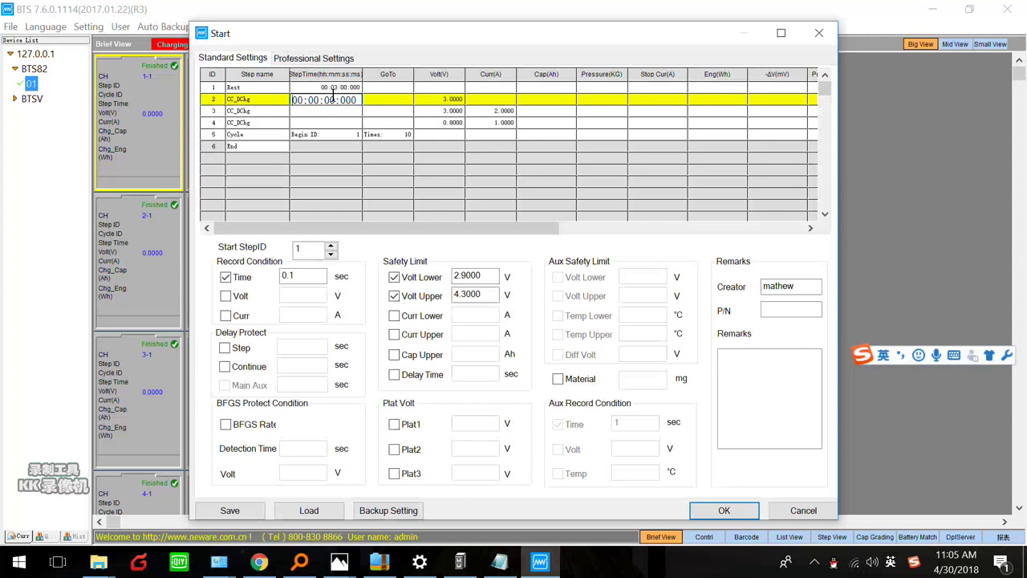
{"action": "left_click", "coordinate": [490, 97]}
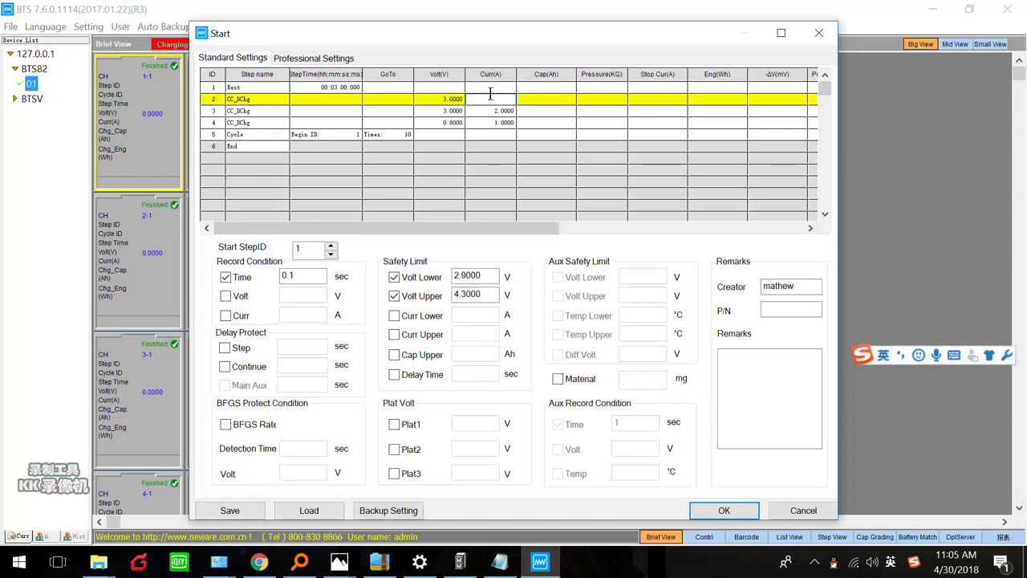
{"action": "type", "text": "1"}
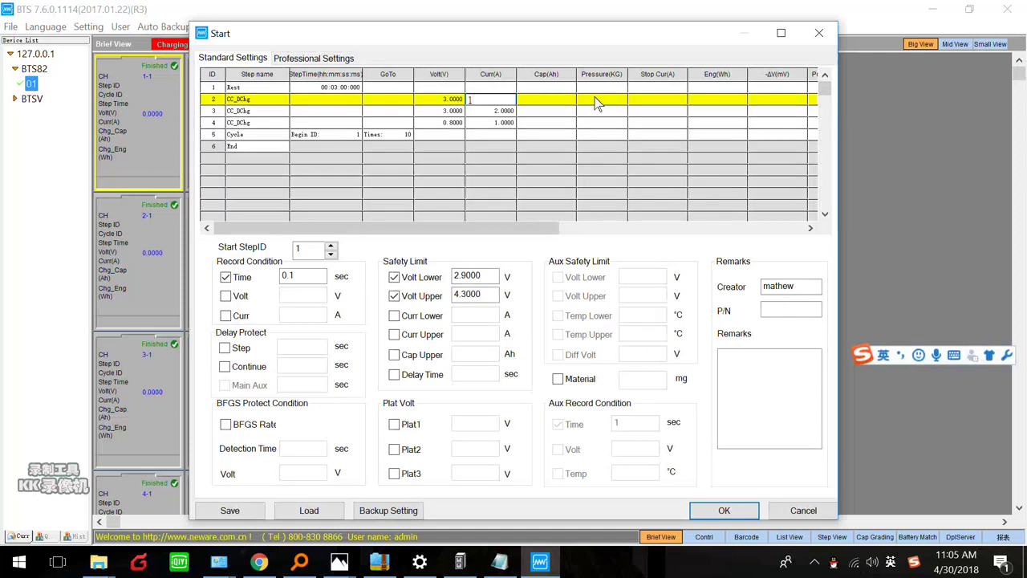
{"action": "left_click", "coordinate": [555, 97]}
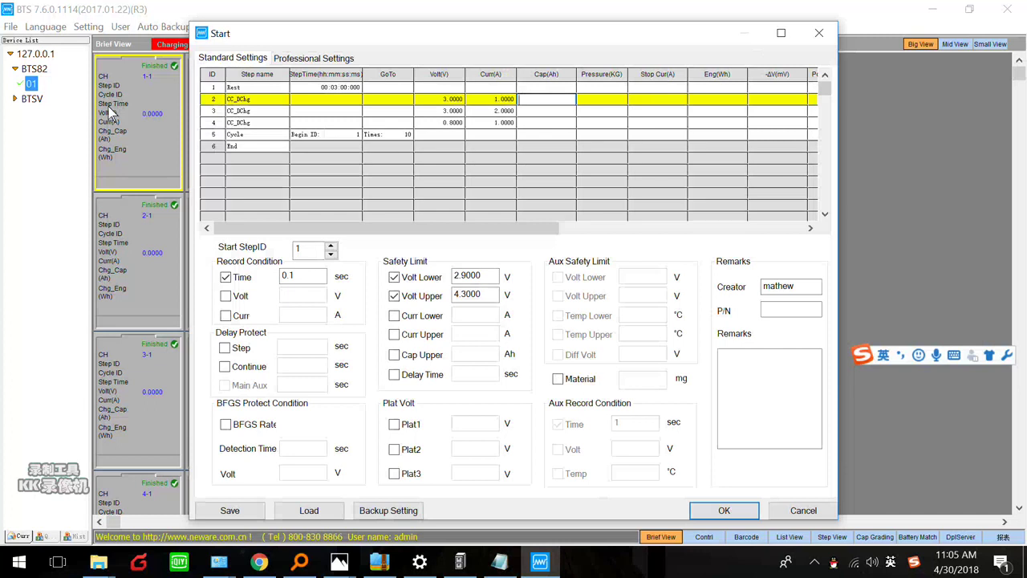
{"action": "left_click", "coordinate": [269, 114]}
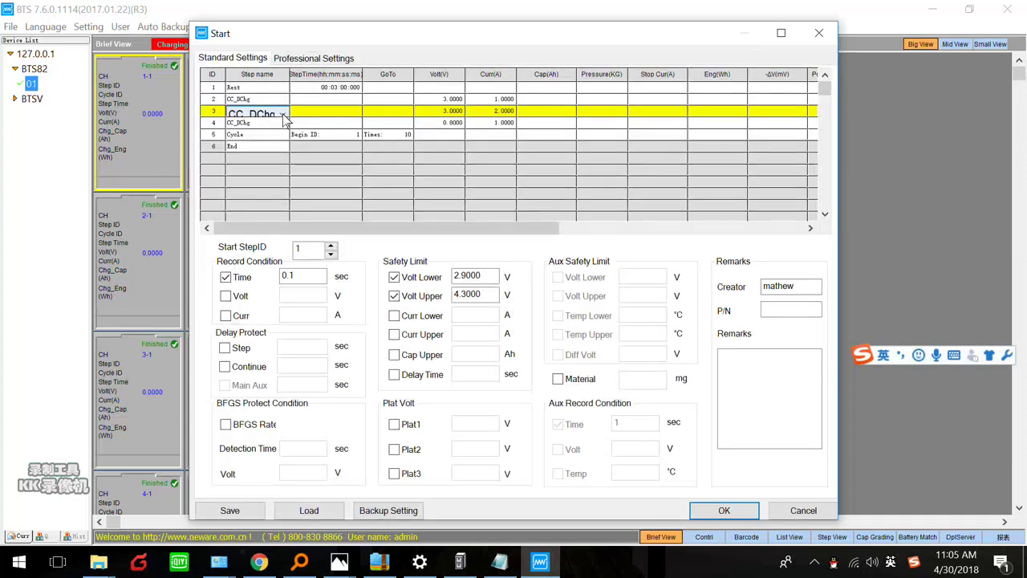
Replace step 3's 3.0000 V / 2.0000 A settings with a Rest of 00:03:00:000.
{"action": "left_click", "coordinate": [282, 114]}
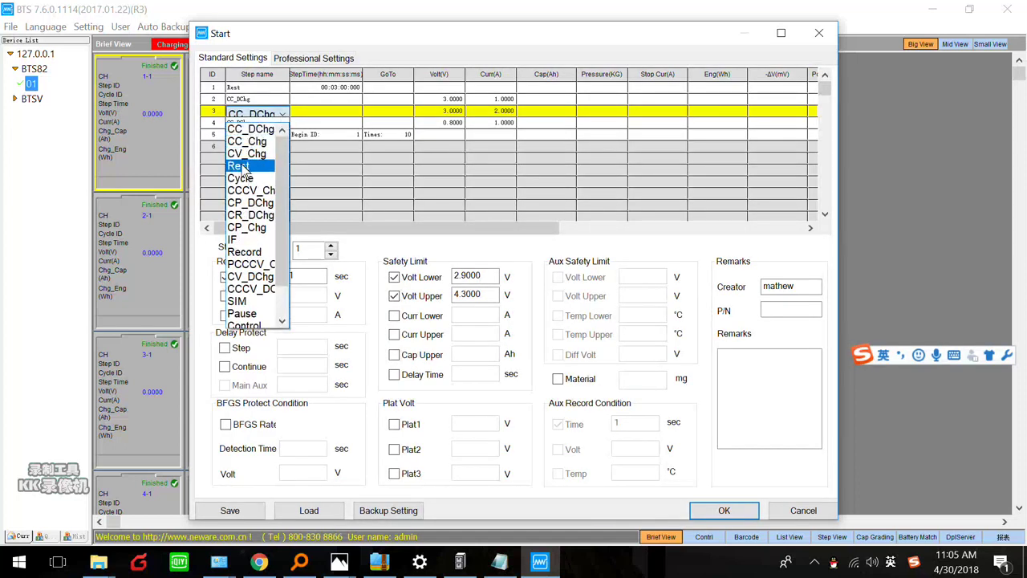
{"action": "left_click", "coordinate": [244, 167]}
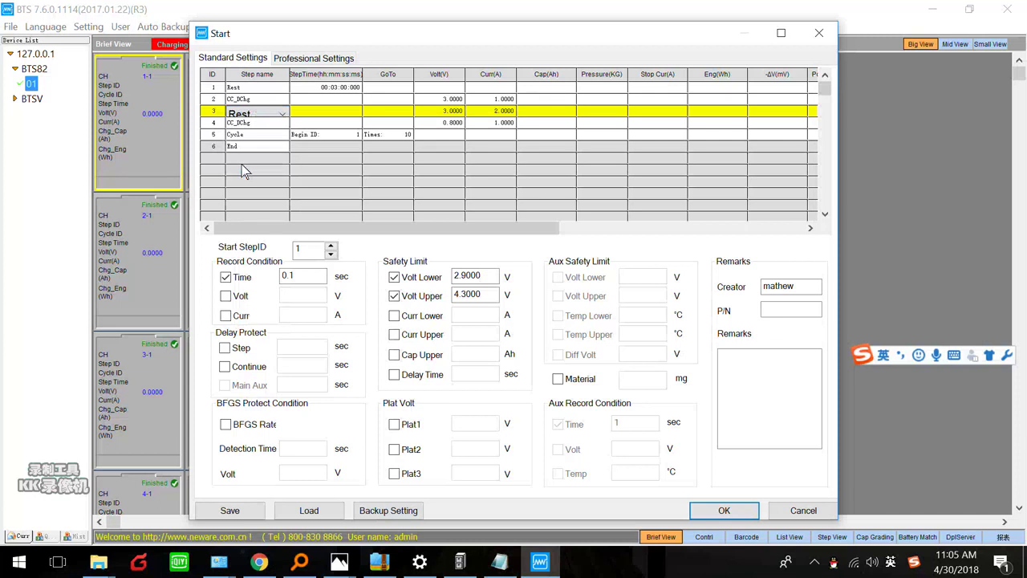
{"action": "left_click", "coordinate": [331, 111]}
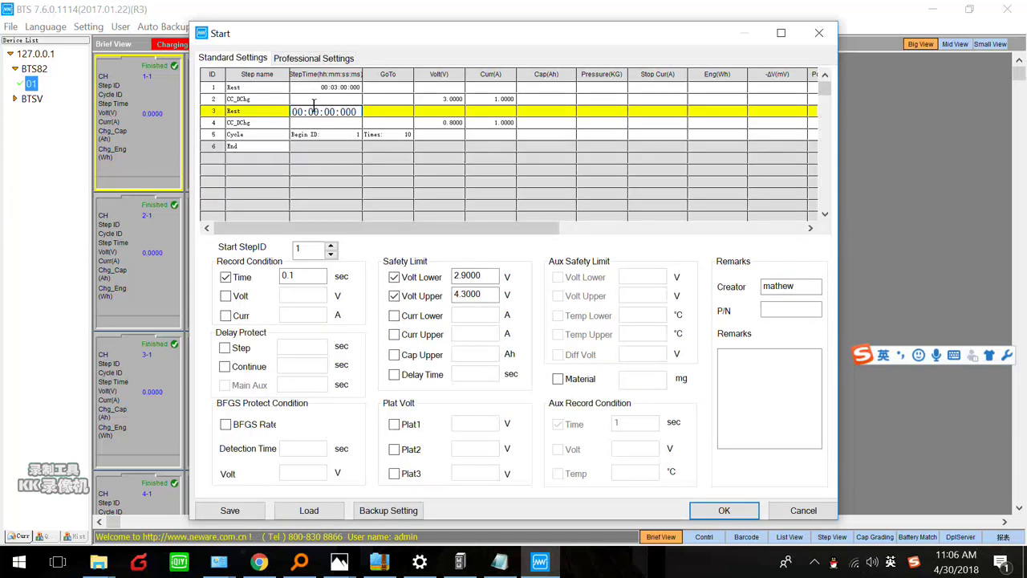
{"action": "left_click", "coordinate": [314, 109]}
{"action": "key", "text": "BackSpace"}
{"action": "type", "text": "3"}
{"action": "left_click", "coordinate": [262, 126]}
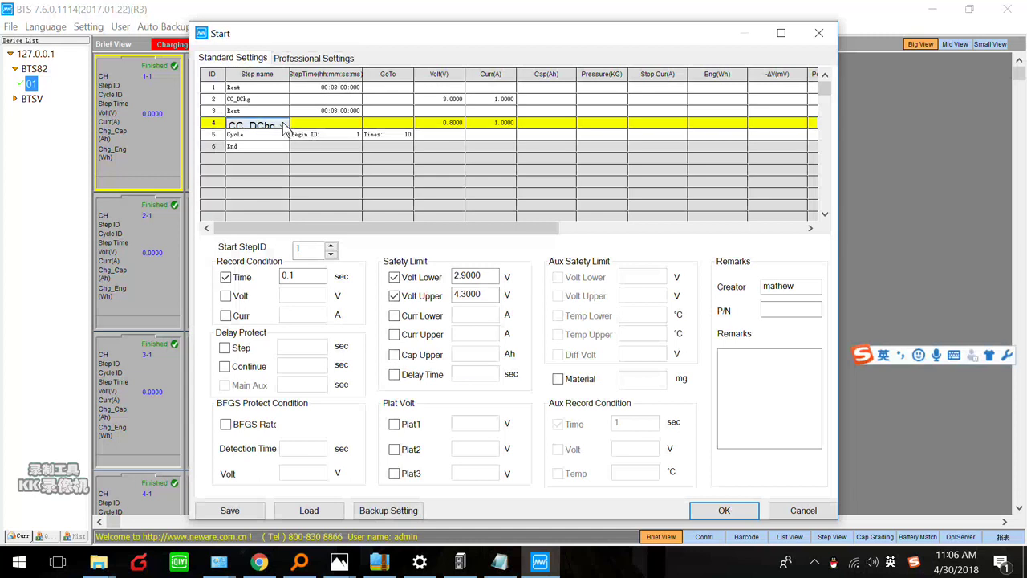
Set step 4 to CCCV_Chg at 4.2000 V and 1.0000 A, stopping at 0.0400 A.
{"action": "left_click", "coordinate": [284, 127]}
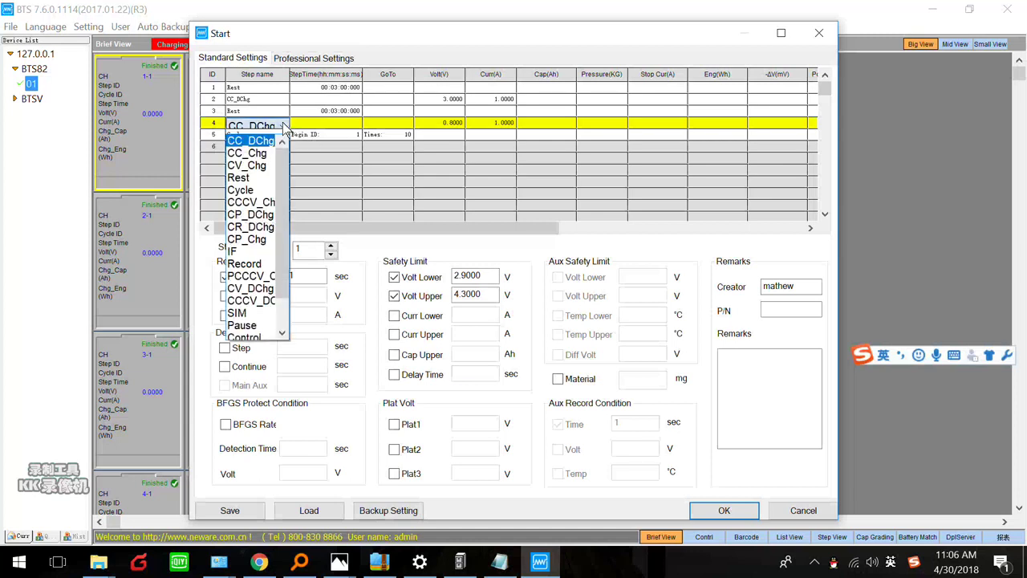
{"action": "left_click", "coordinate": [245, 202]}
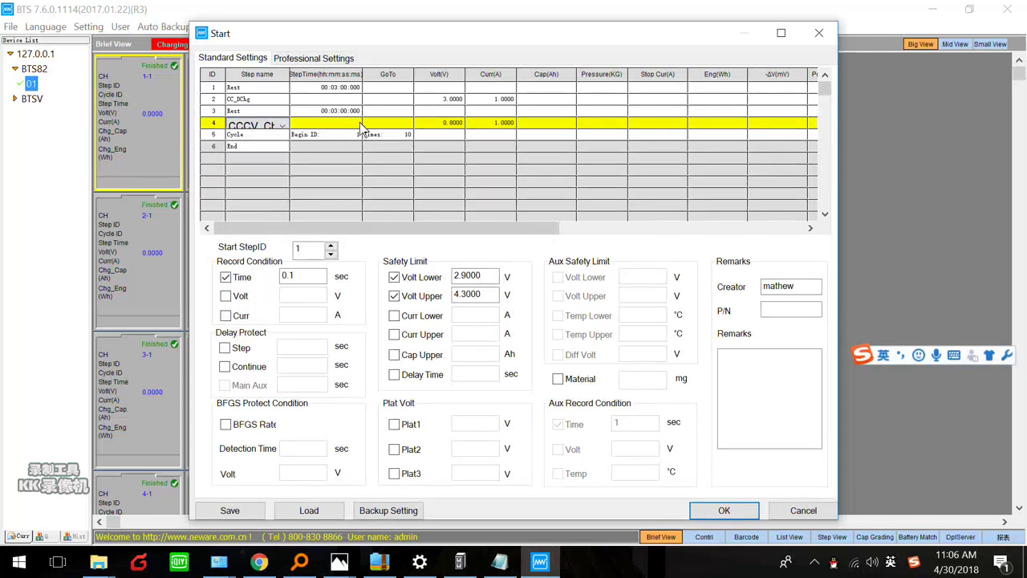
{"action": "left_click", "coordinate": [430, 122]}
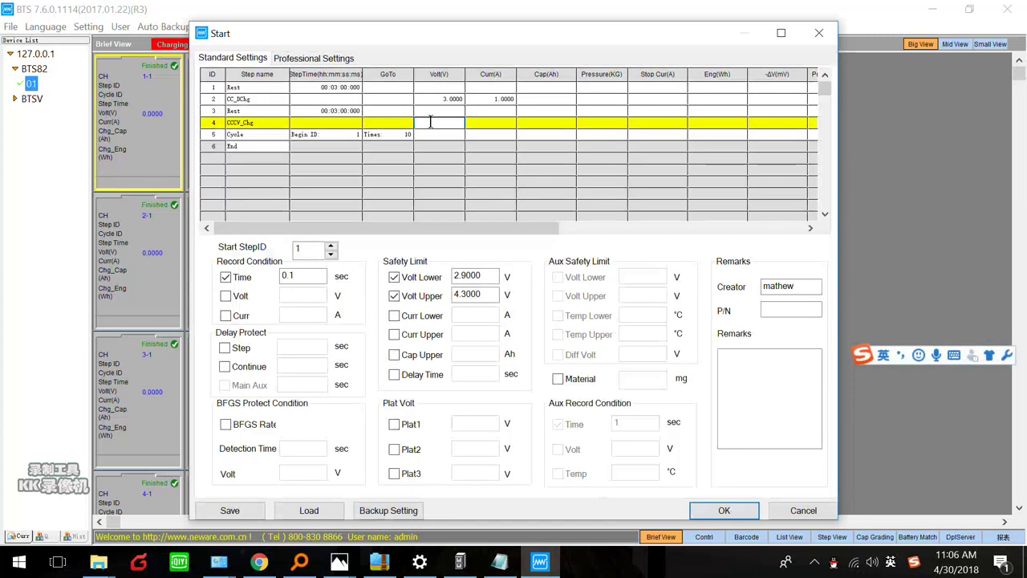
{"action": "type", "text": "4.2"}
{"action": "left_click", "coordinate": [476, 120]}
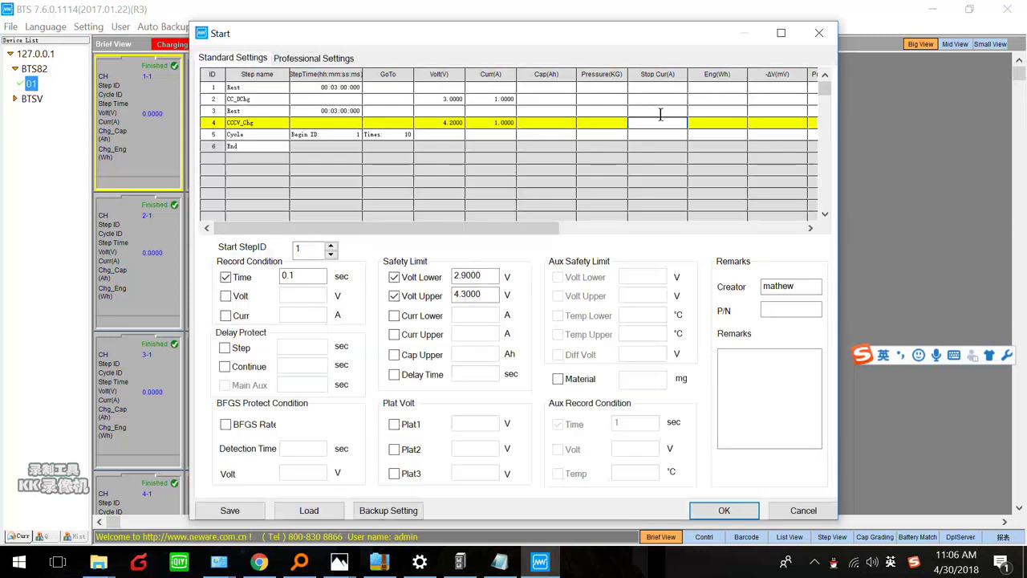
{"action": "type", "text": "0.04"}
{"action": "left_click", "coordinate": [255, 135]}
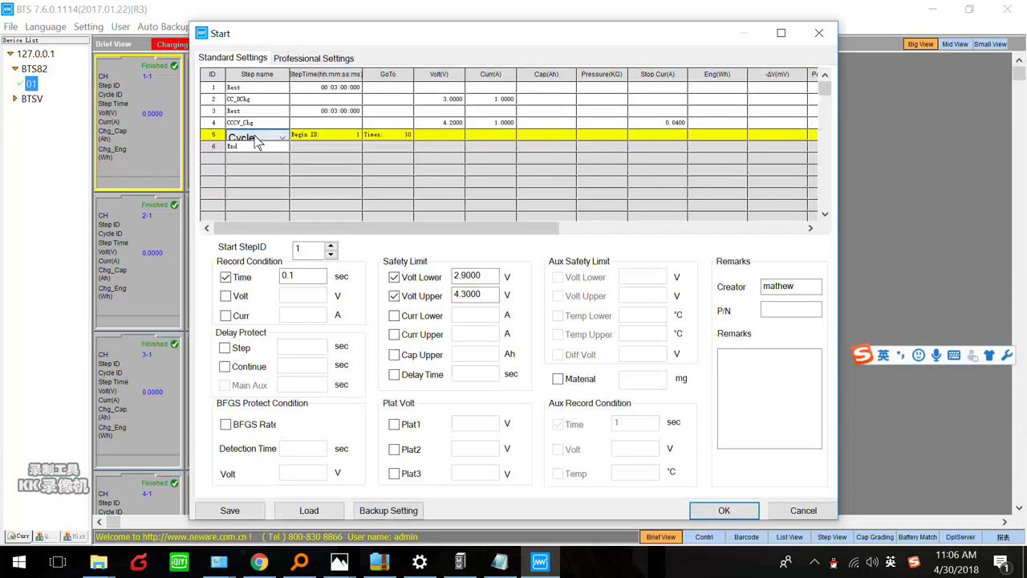
Reduce the Cycle step's repeat Times from 10 to 2, then view Professional Settings.
{"action": "left_click", "coordinate": [394, 129]}
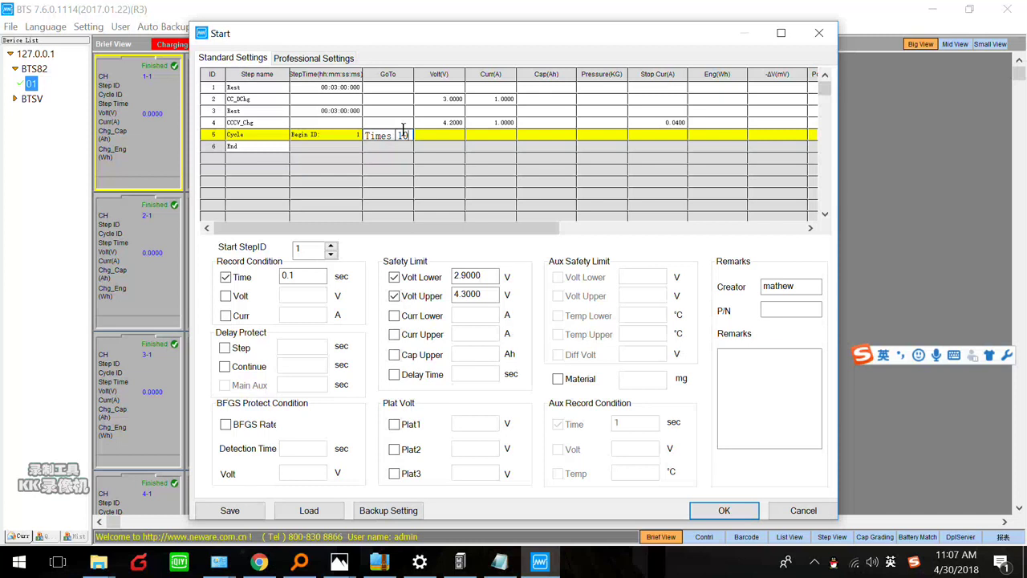
{"action": "key", "text": "BackSpace"}
{"action": "key", "text": "BackSpace"}
{"action": "type", "text": "2"}
{"action": "left_click", "coordinate": [319, 64]}
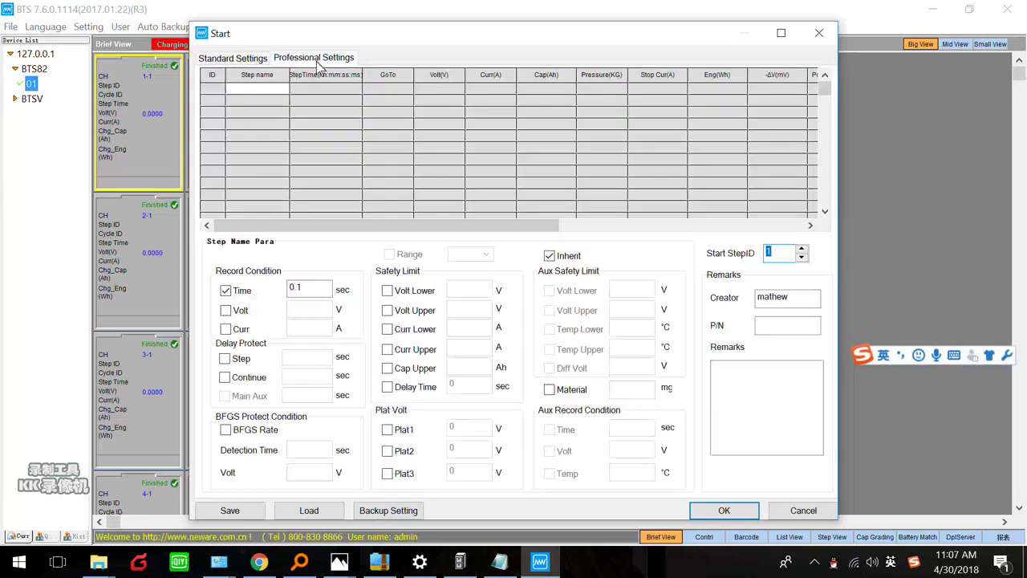